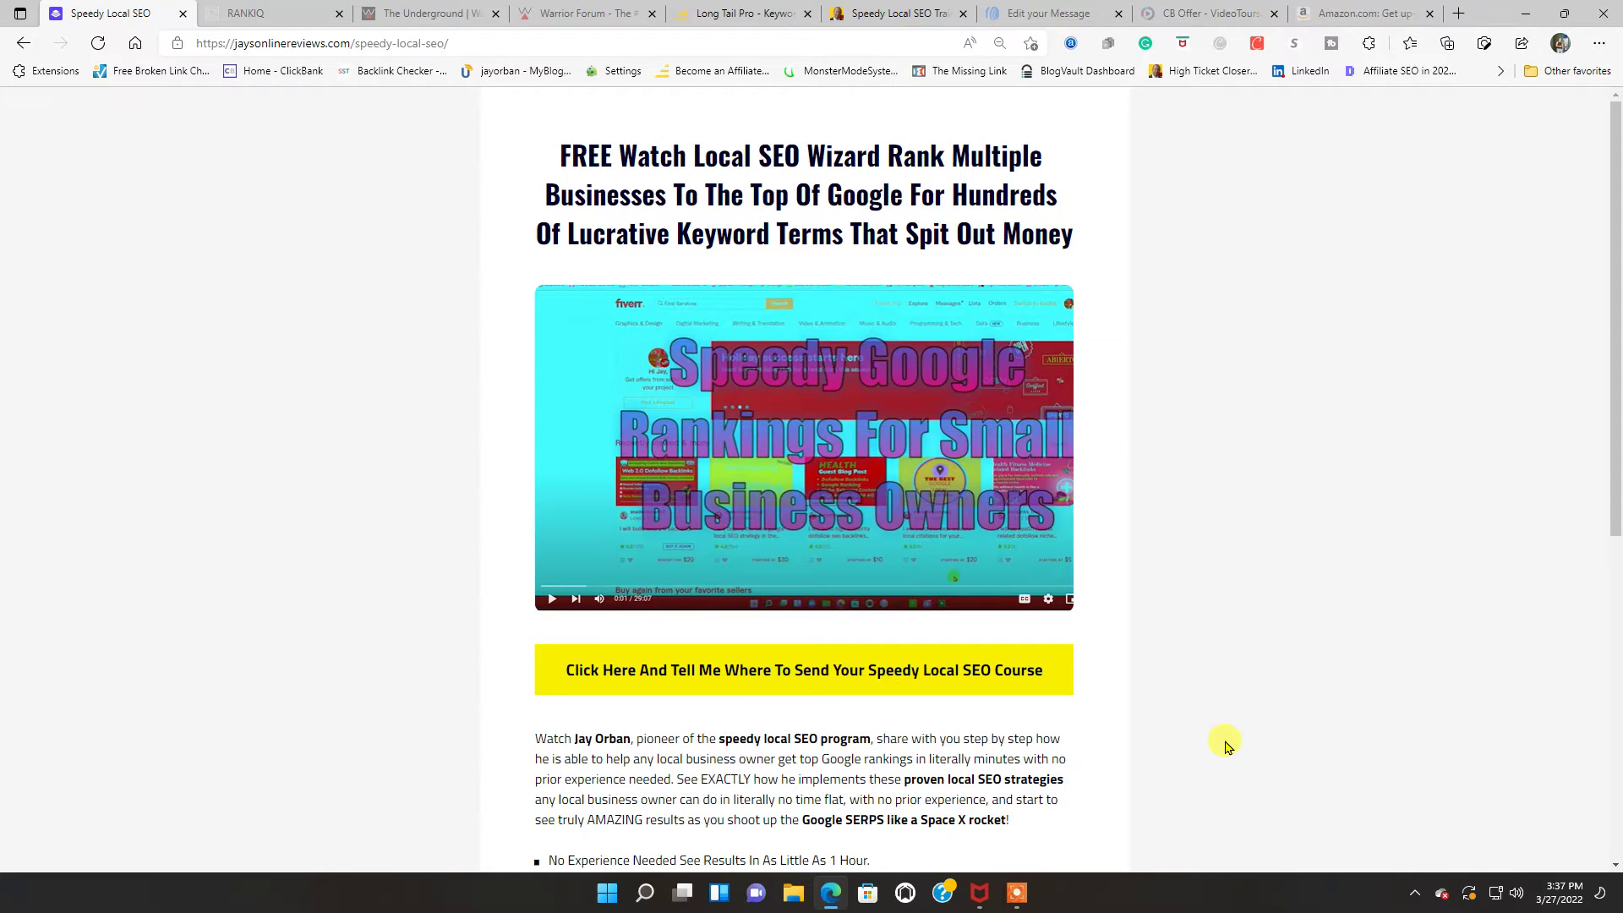
scroll(1226, 746, "down", 2)
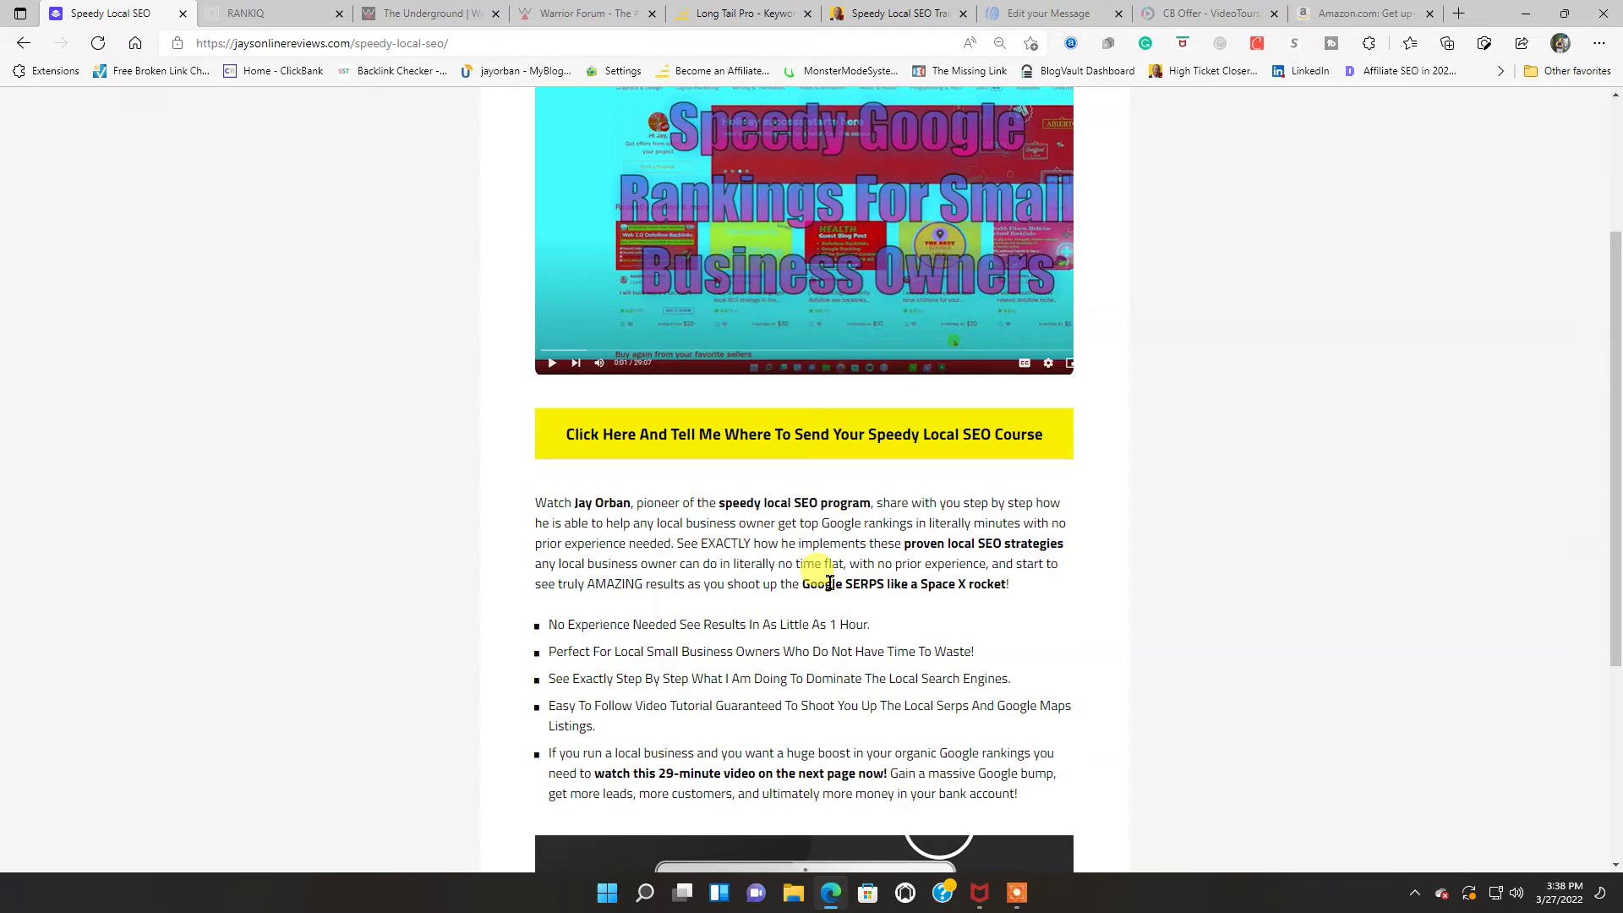
scroll(1167, 663, "down", 1)
scroll(1155, 673, "down", 1)
scroll(1154, 676, "down", 1)
scroll(1153, 676, "up", 2)
scroll(1153, 673, "up", 2)
scroll(1150, 675, "up", 1)
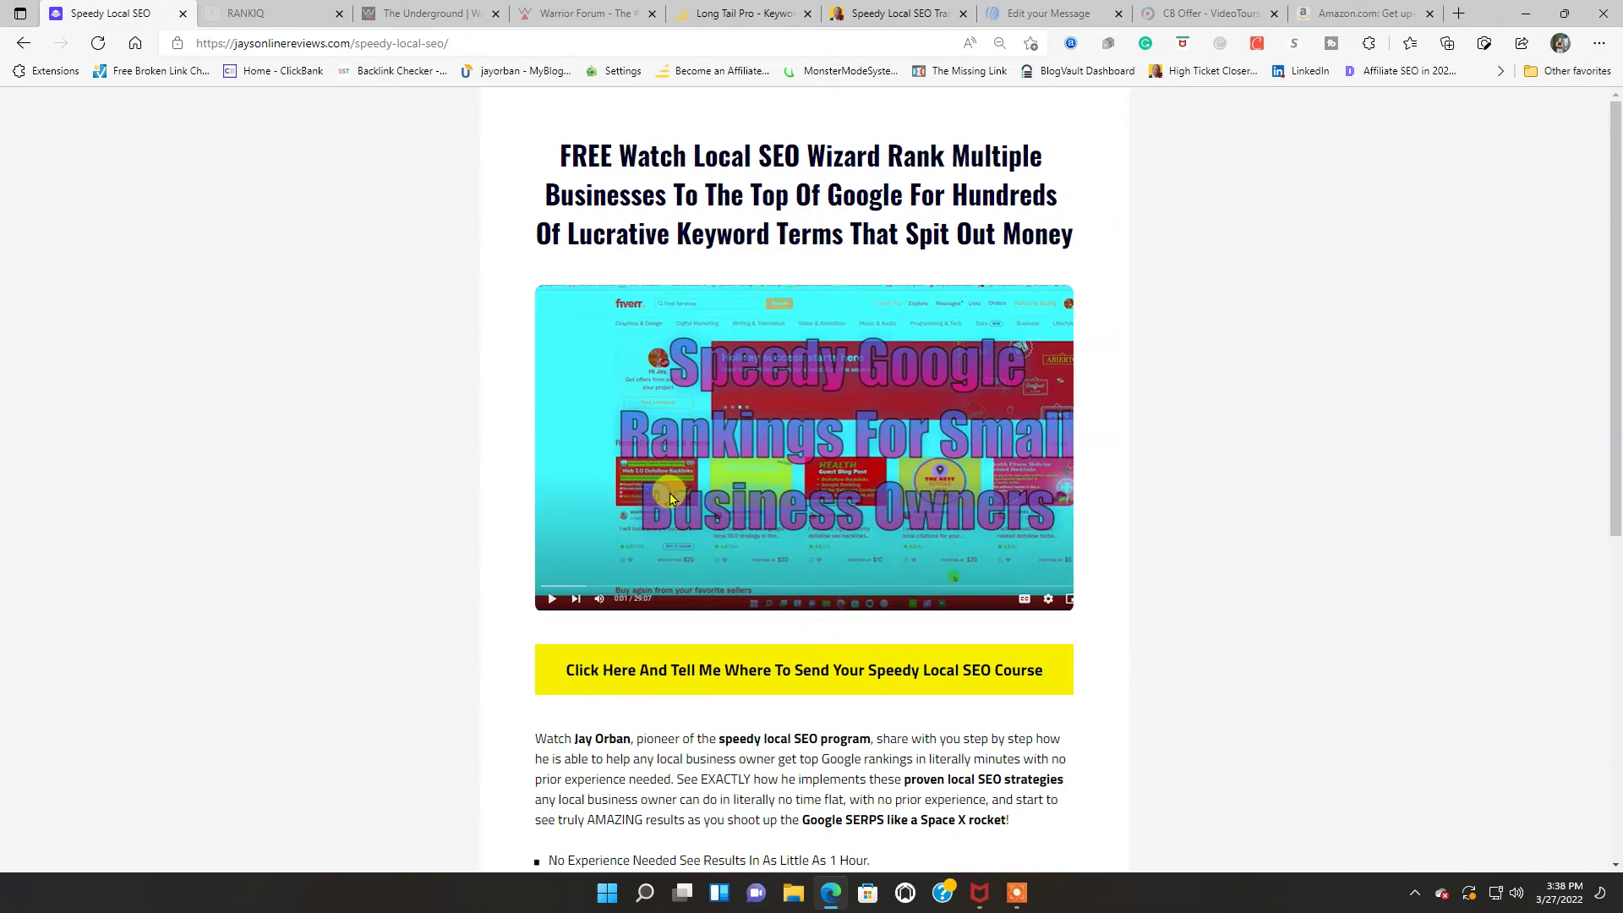